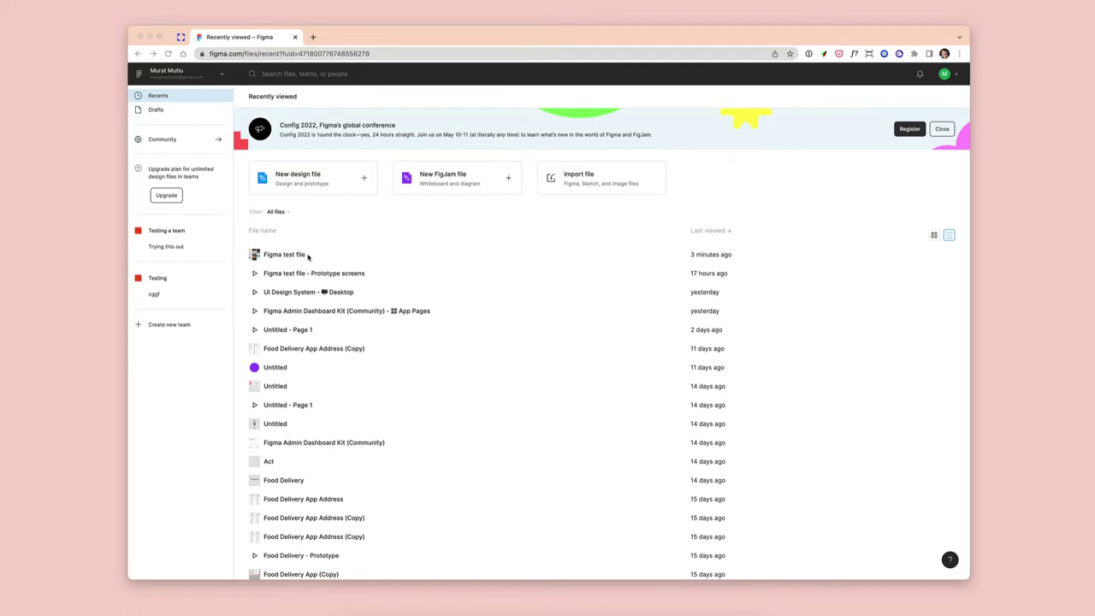
- Open 'Figma test file' from the Recents list to show its Components page
double_click(291, 255)
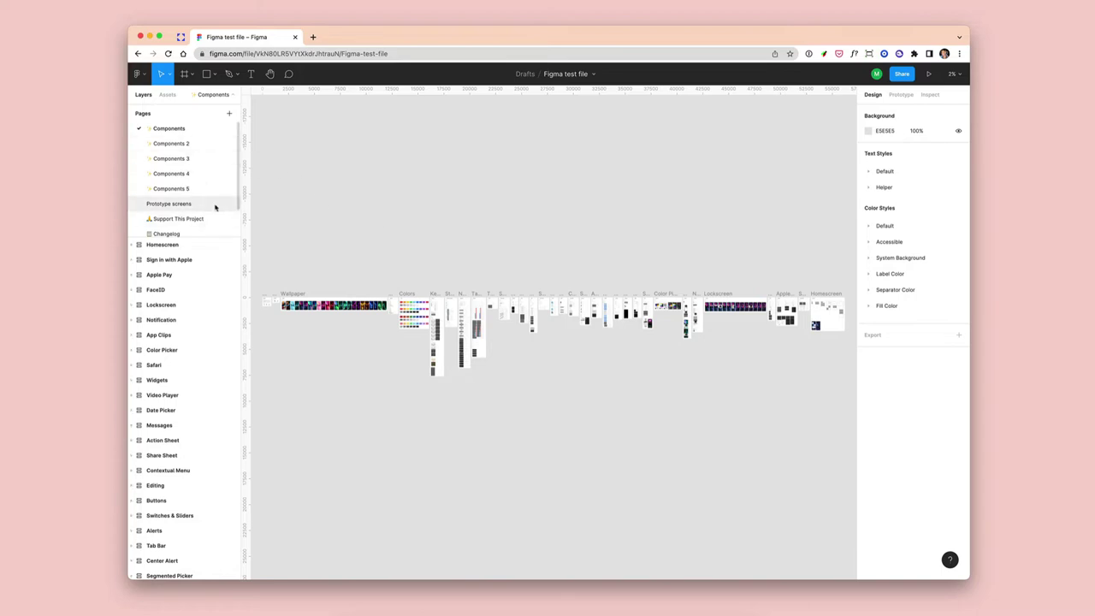
- Show Frames 1–3 zoomed out on the Prototype screens page and present the prototype
left_click(215, 205)
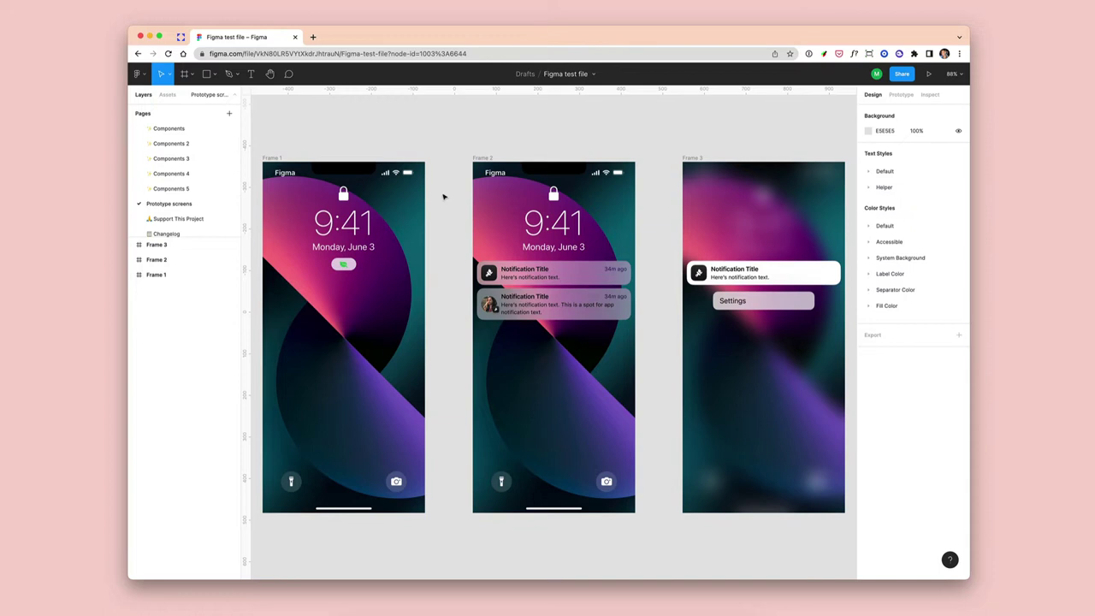
key("minus")
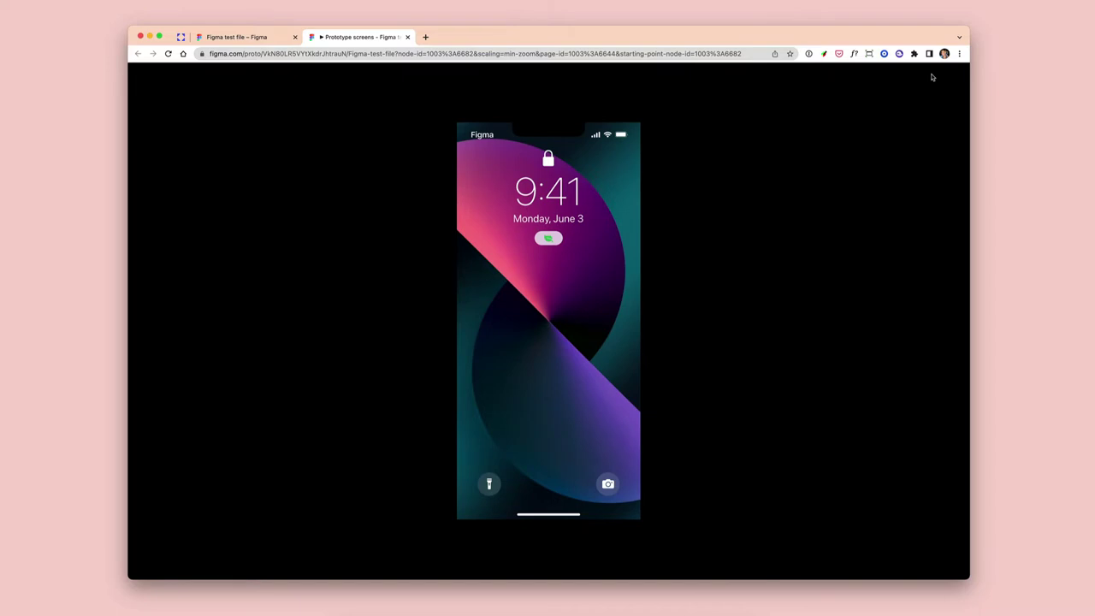
mouse_move(844, 171)
- Return to the test file and create a new Untitled design file from the Figma menu
left_click(265, 39)
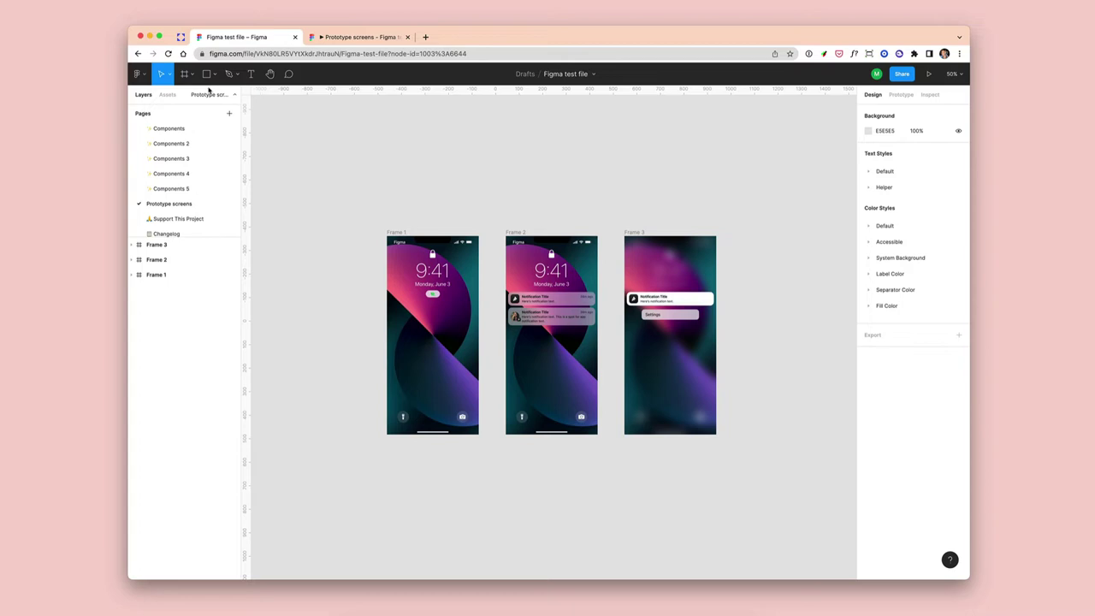
left_click(147, 75)
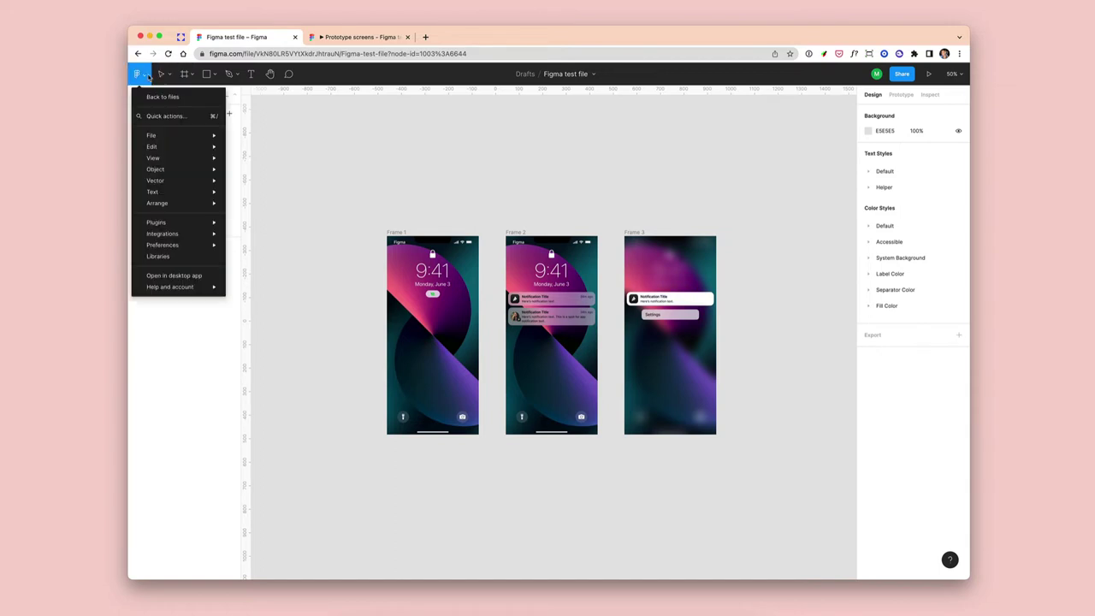
mouse_move(152, 134)
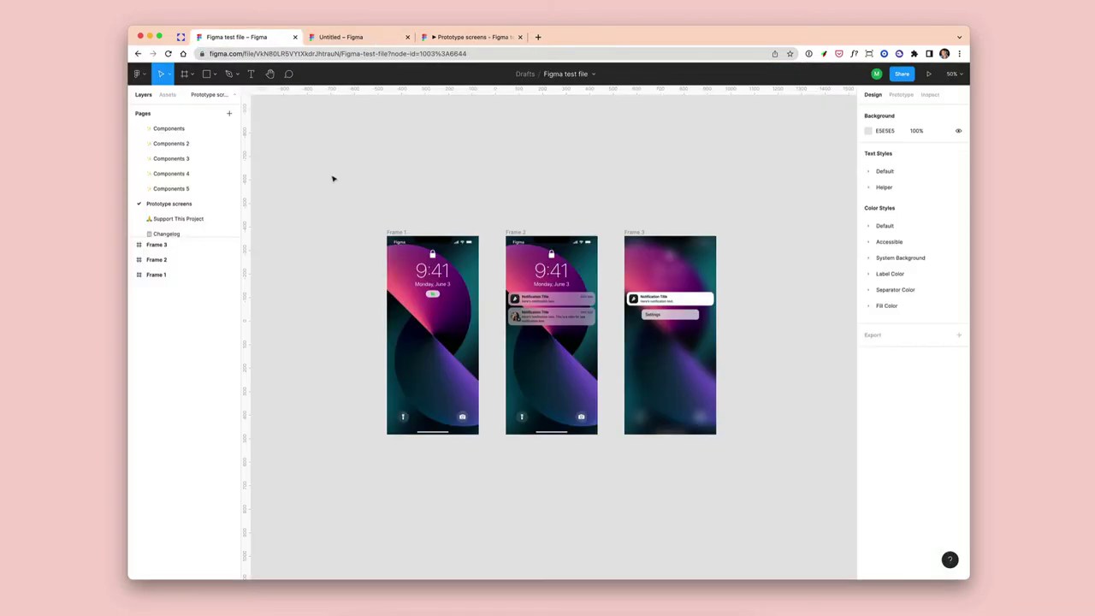
- Copy the three phone frames from the Prototype screens page
left_click_drag(332, 177, 781, 471)
right_click(657, 282)
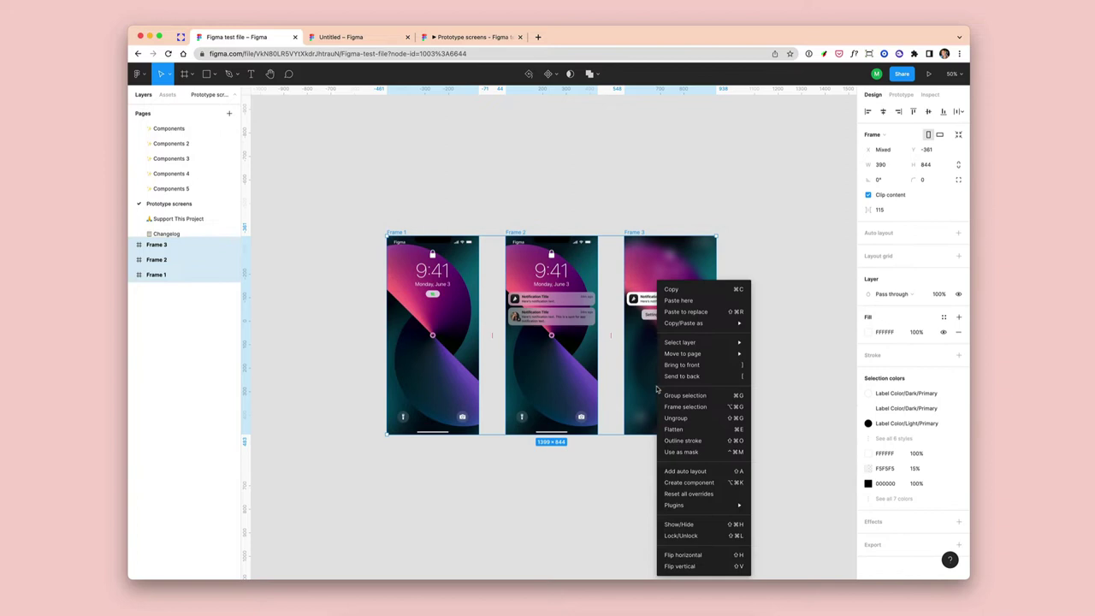
left_click(682, 290)
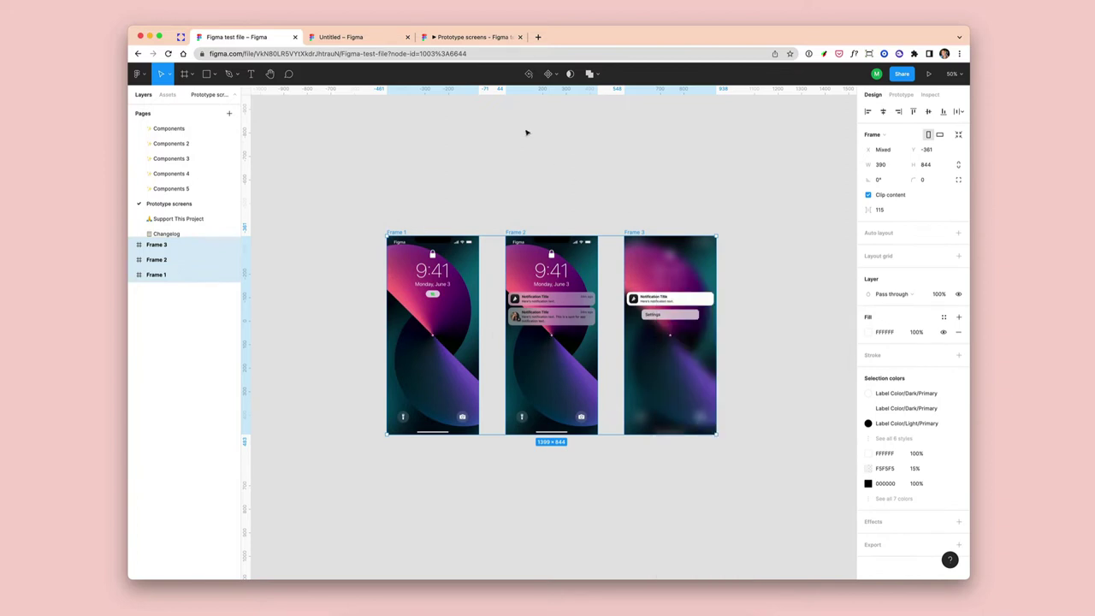
- Paste the three phone frames into the Untitled file and zoom out to see them
left_click(367, 38)
right_click(408, 214)
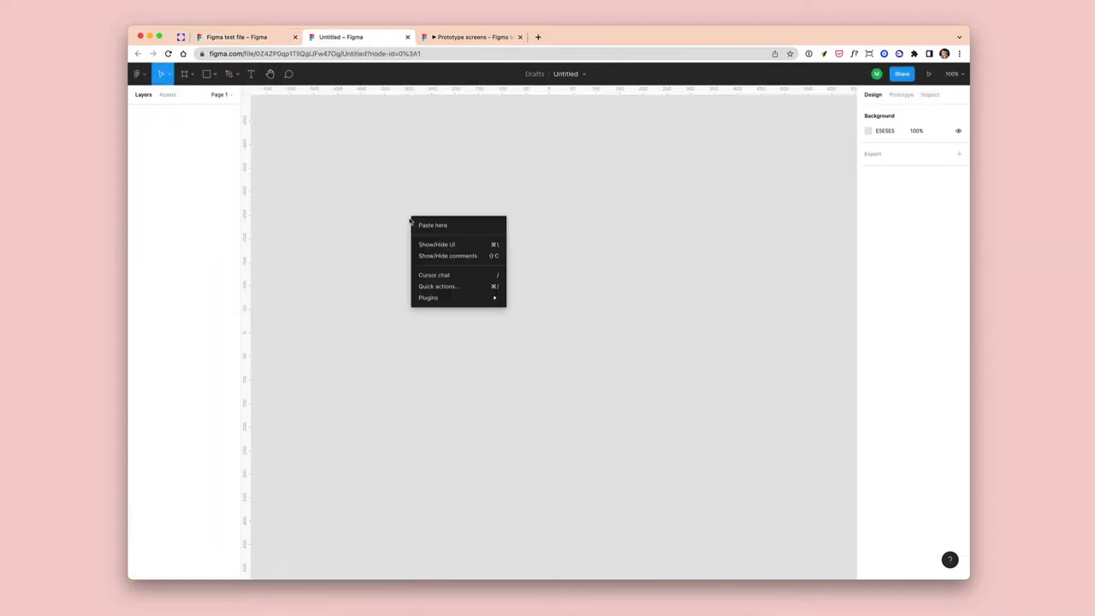
left_click(419, 226)
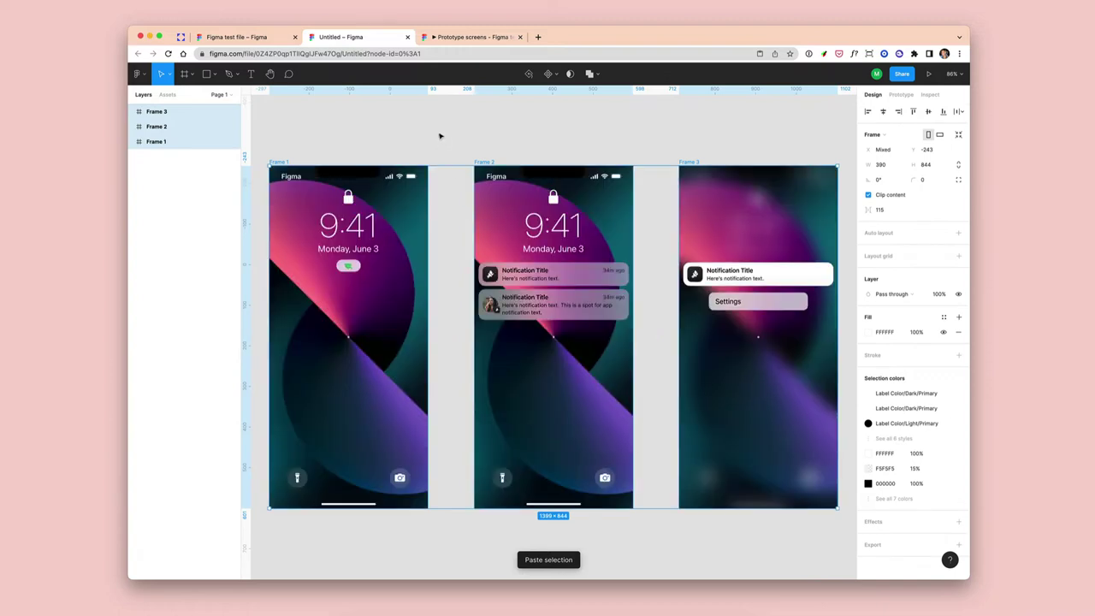
key("minus")
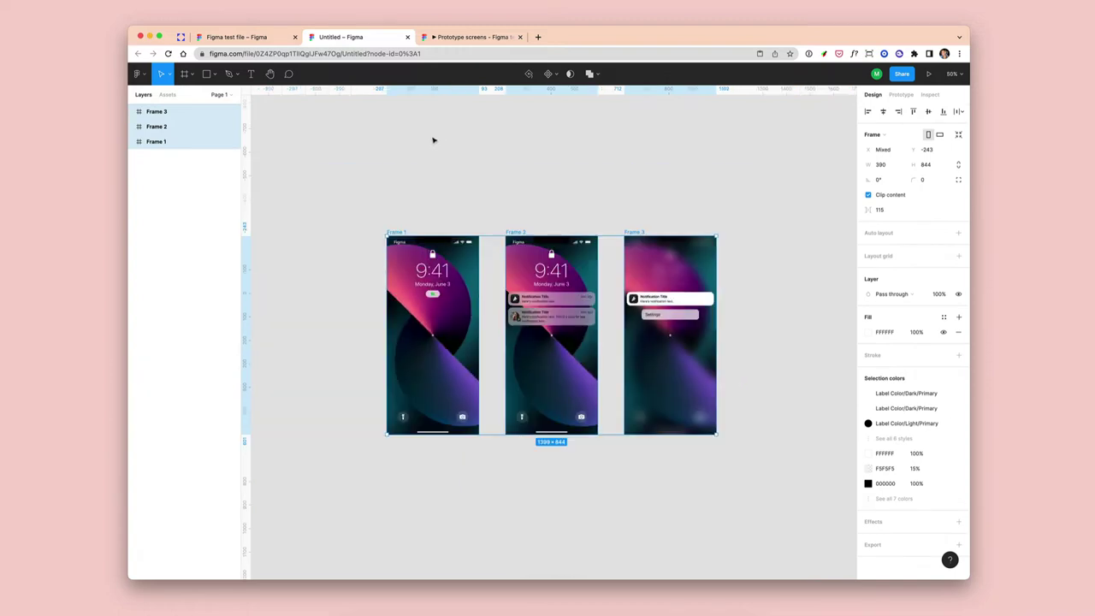
- Check the frames' Flow 1 prototype connections, then present the pasted prototype
left_click(901, 94)
key("plus")
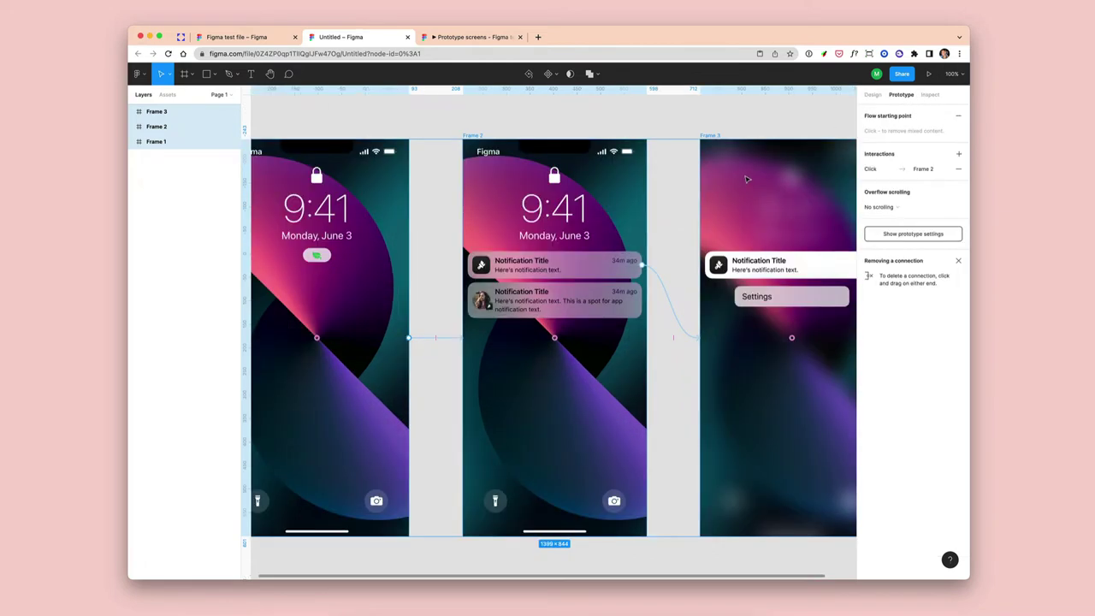
key("minus")
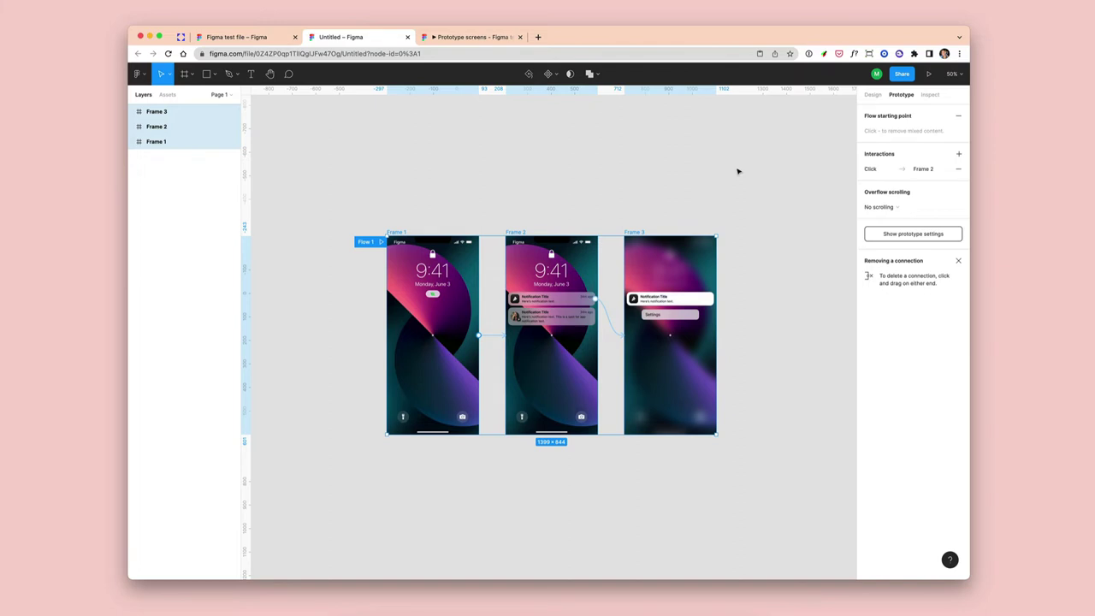
left_click(928, 73)
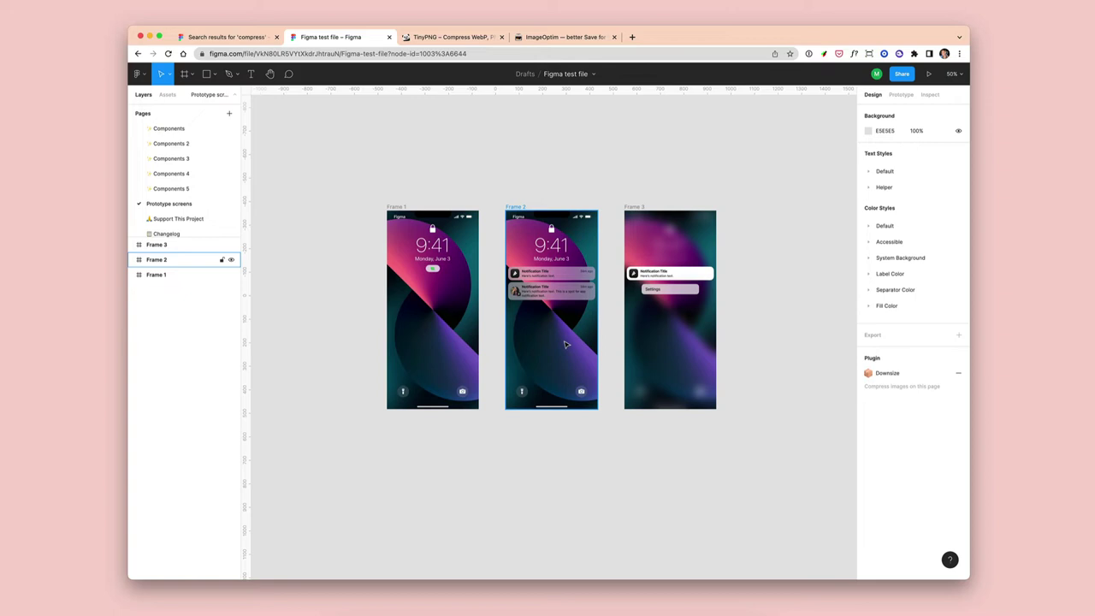
left_click(248, 39)
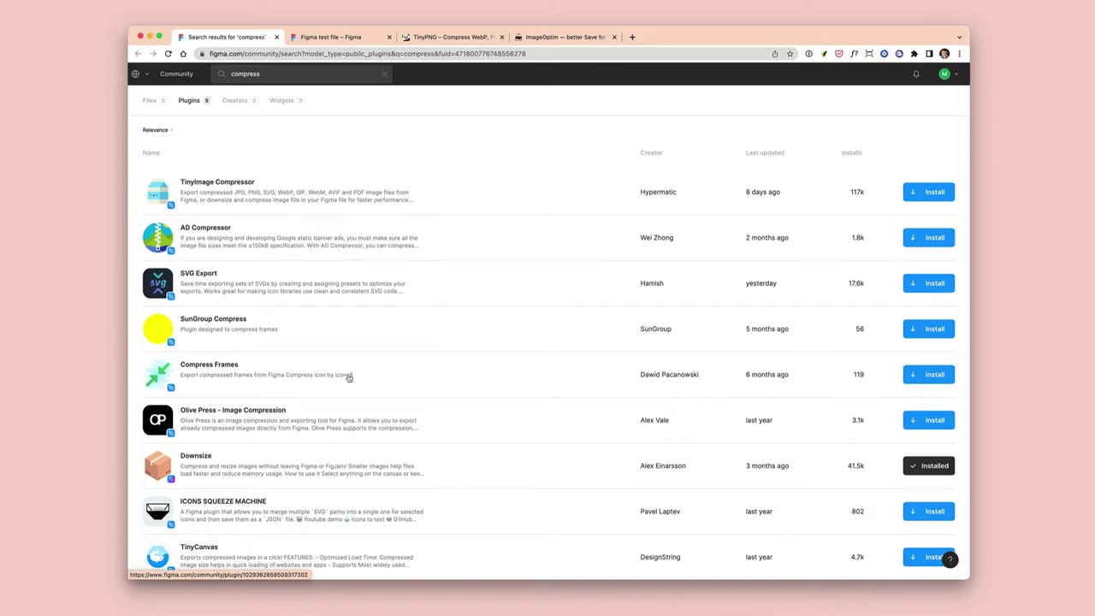
left_click(358, 41)
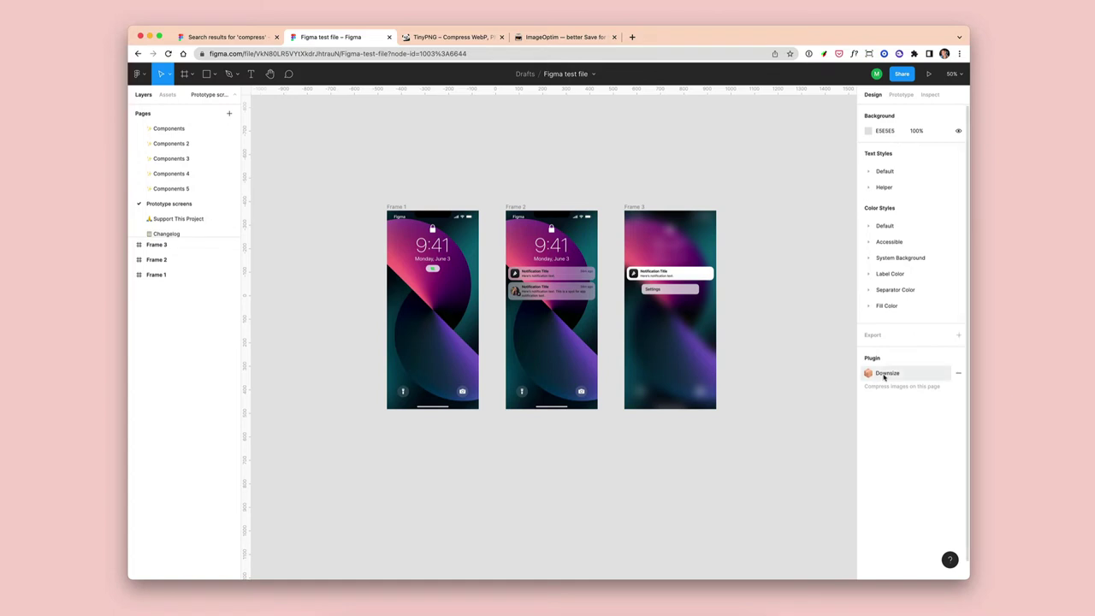
- Launch the Downsize plugin, set to compress the page's 3 images at quality 80
left_click(885, 375)
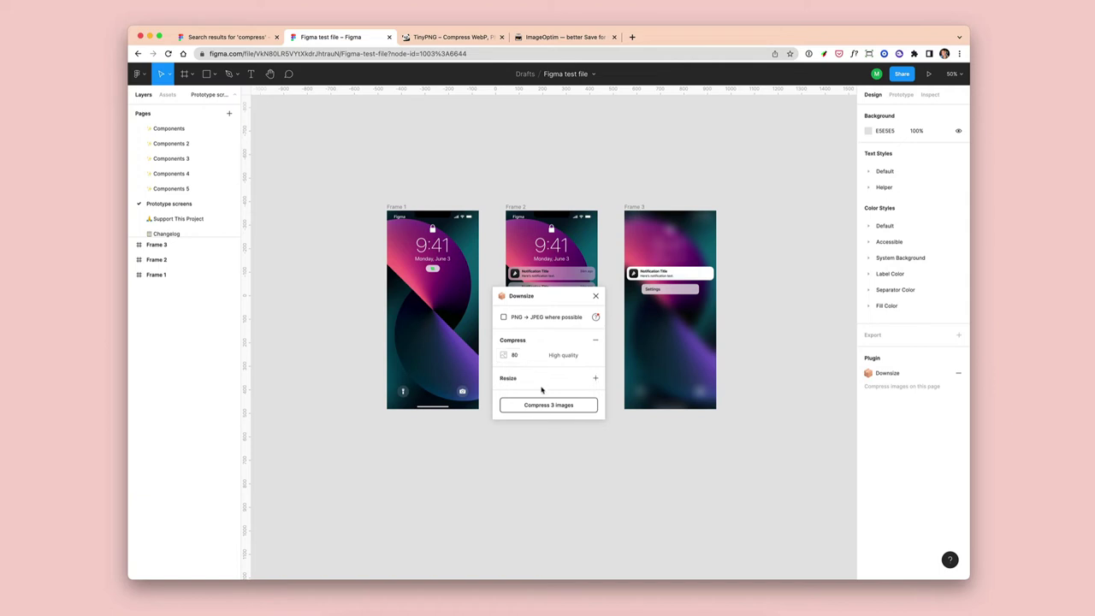
- Compress the 3 images at quality 80, shrinking them from 2.3 MB to 1.8 MB
left_click(541, 406)
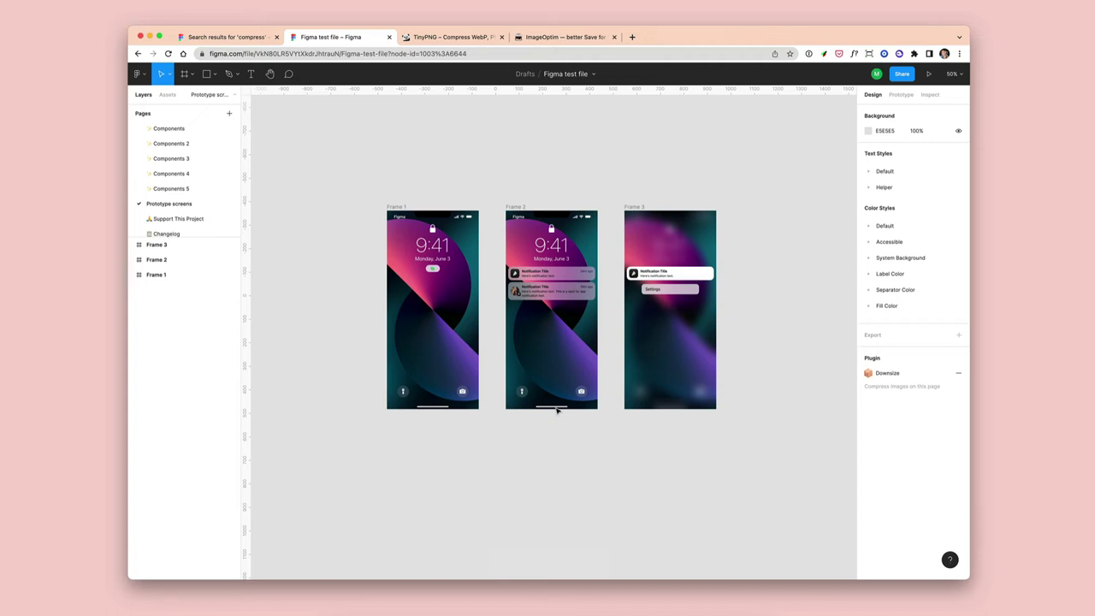
- Zoom in on Frame 2 to inspect compressed image quality, then view the frames at 100%
scroll(557, 411, "up", 5)
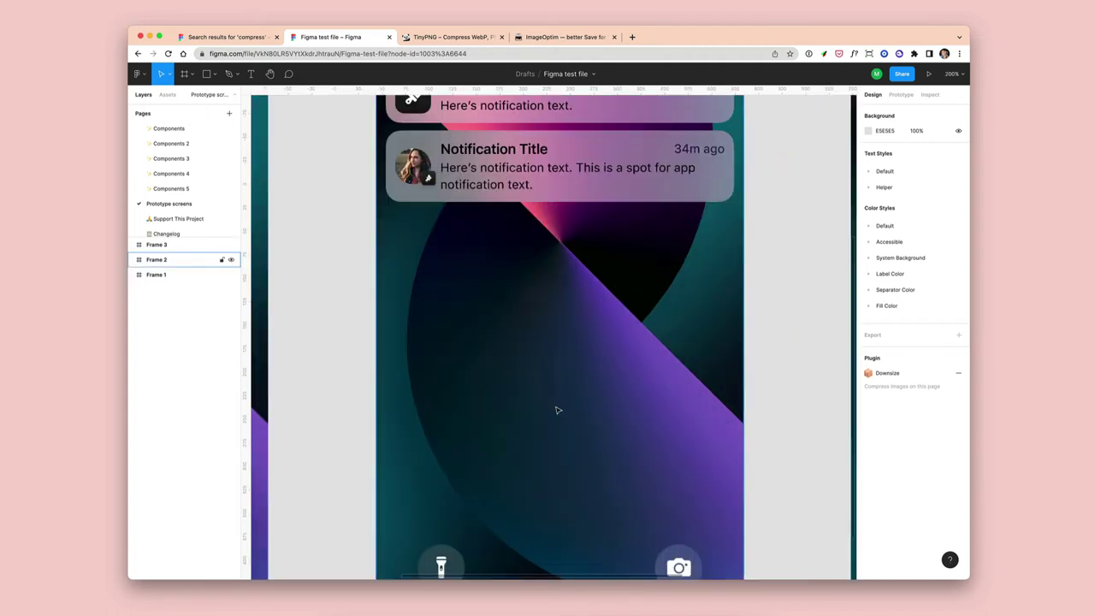
scroll(557, 409, "down", 4)
scroll(548, 398, "up", 1)
scroll(544, 394, "up", 2)
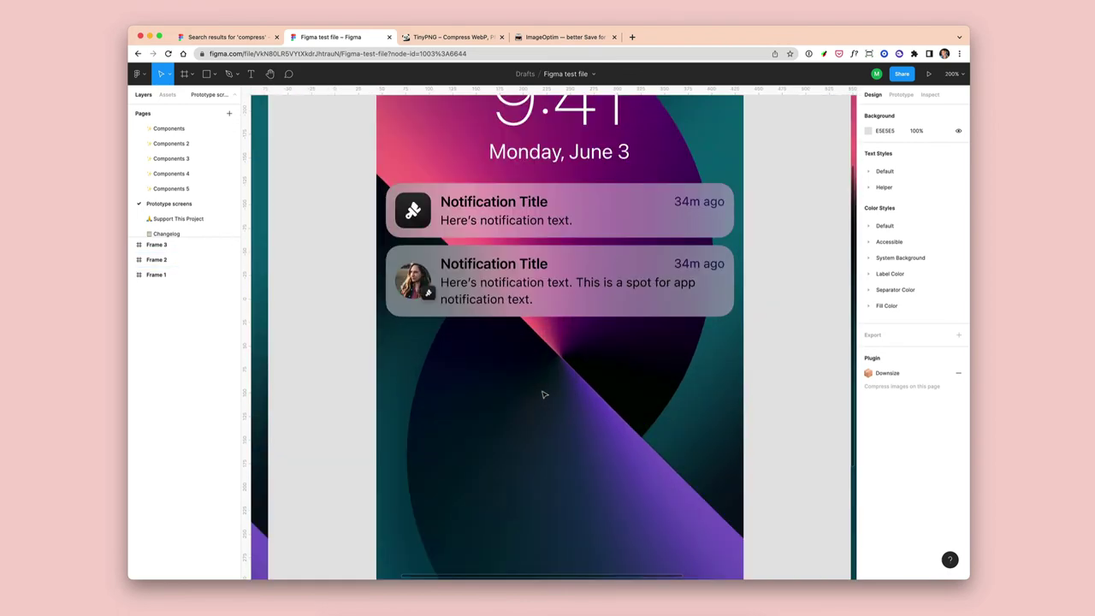
scroll(544, 394, "down", 4)
key("shift+0")
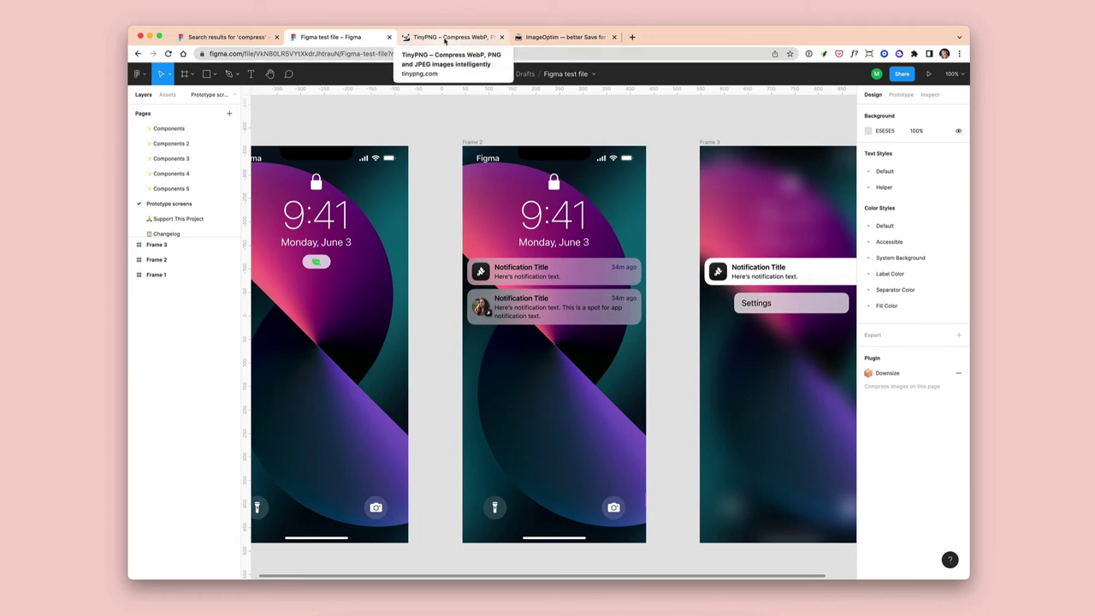
- Look over the TinyPNG compression site, then switch to the ImageOptim Mac app page
left_click(444, 38)
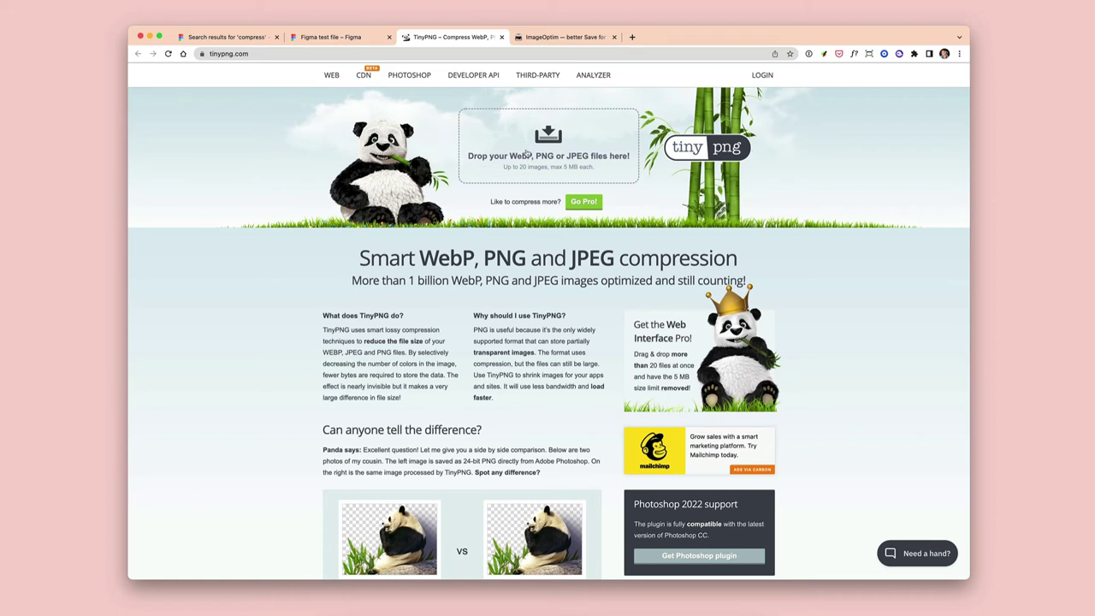
left_click(560, 37)
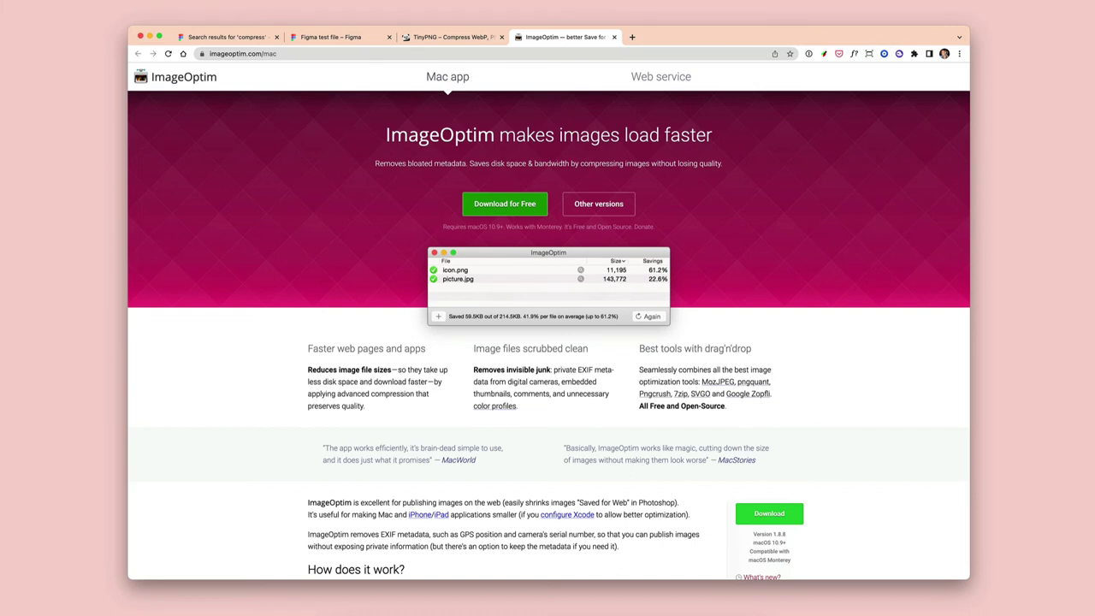
- Open Figma's browser requirements article listing Chrome 64+, Firefox 78+, Safari 13+, Edge 79+
left_click(932, 4)
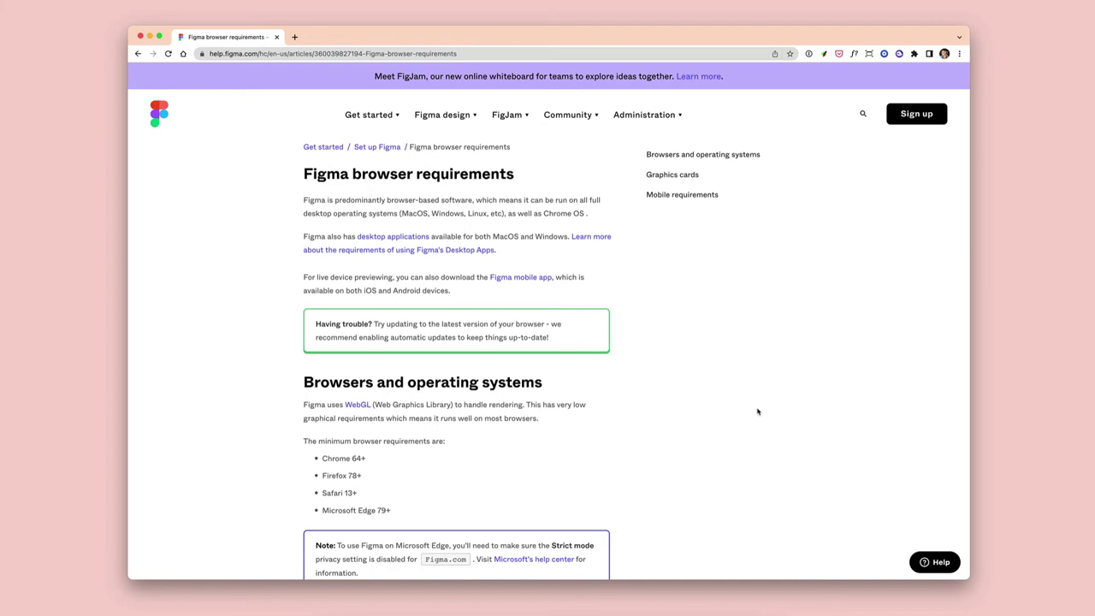
- Read past Graphics cards to Mobile requirements: Safari on iOS 11.4+, Chrome on Android 7.0–9.0
scroll(757, 412, "down", 5)
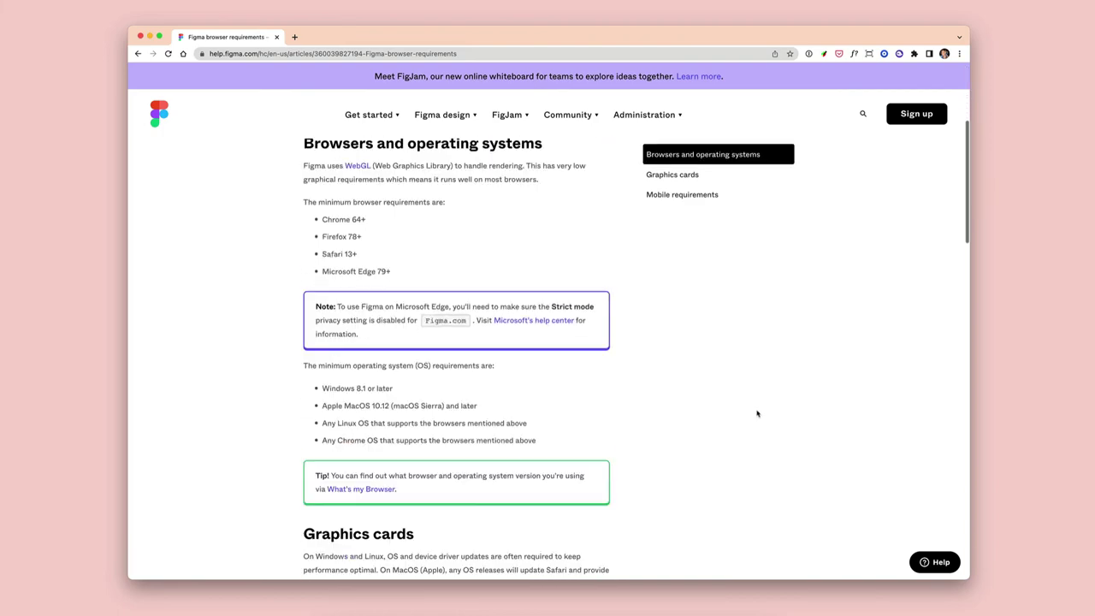
scroll(757, 414, "down", 5)
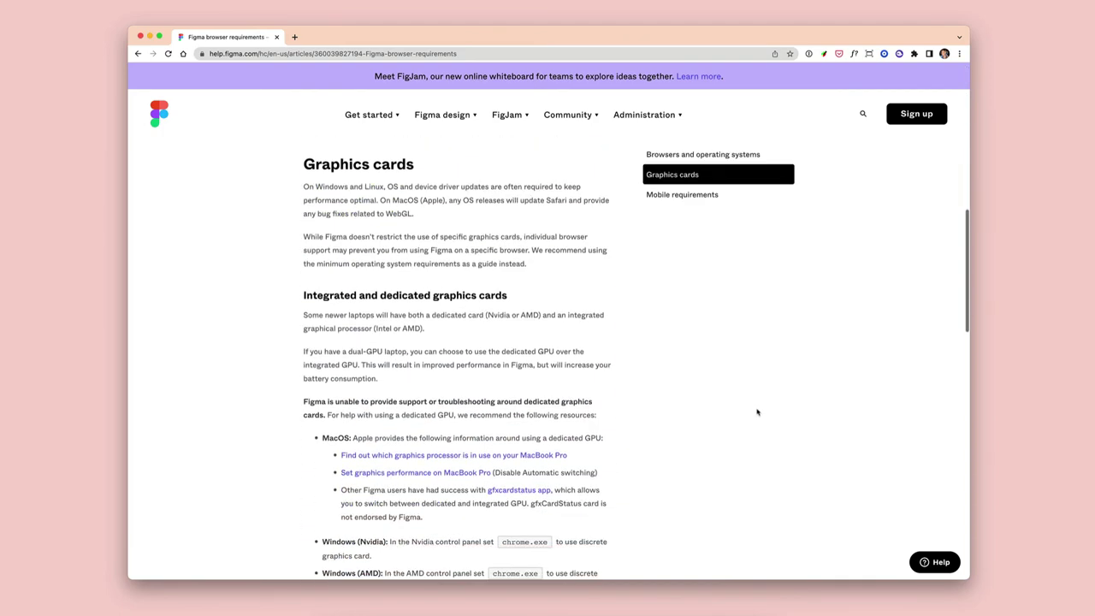
scroll(755, 411, "down", 1)
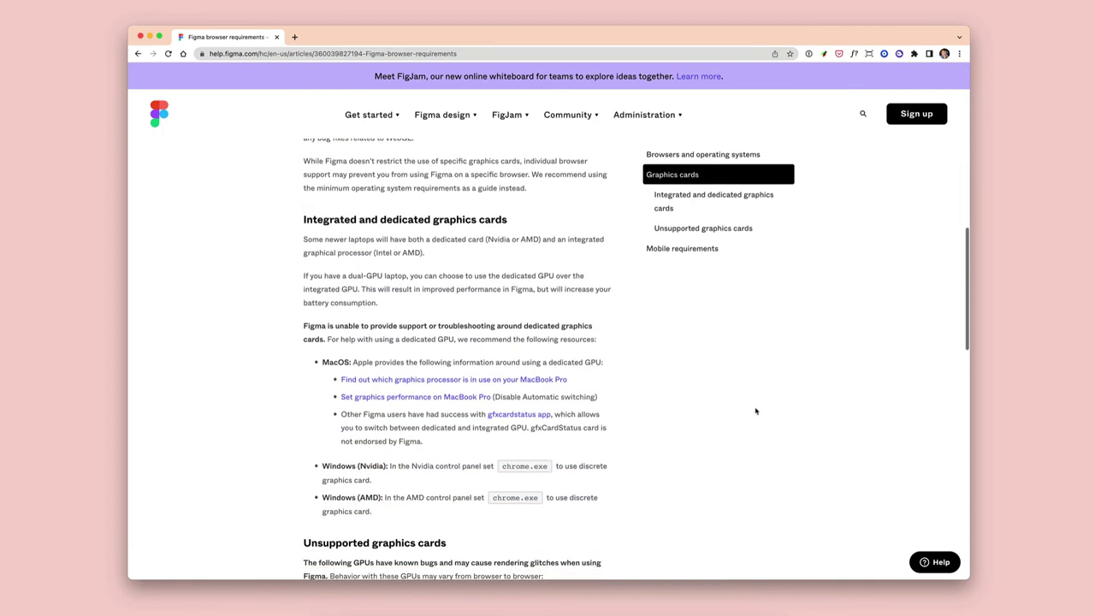
scroll(755, 412, "down", 4)
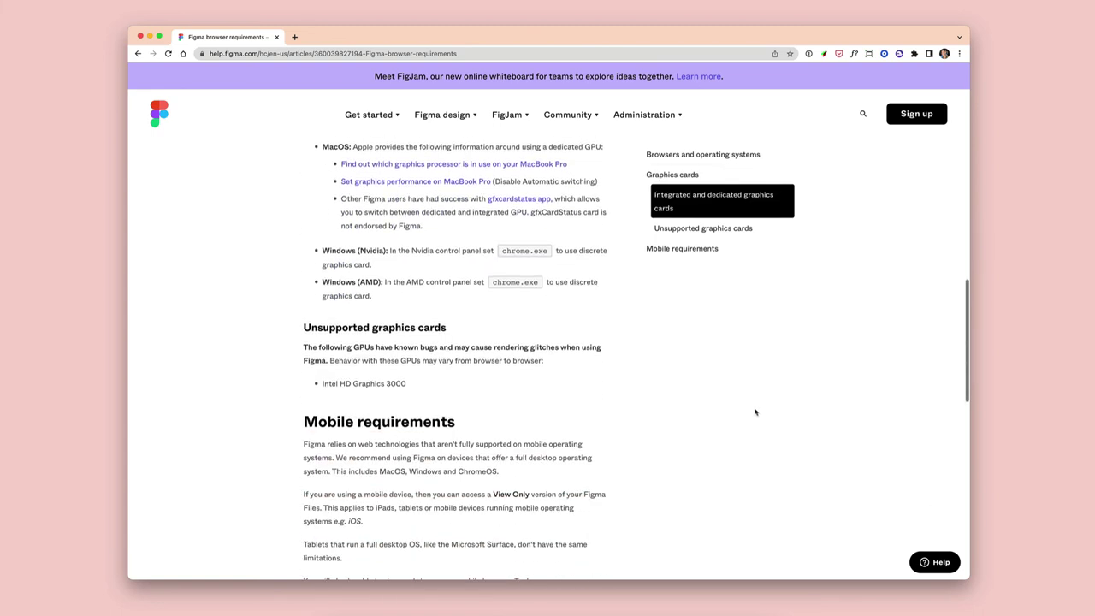
scroll(756, 415, "down", 2)
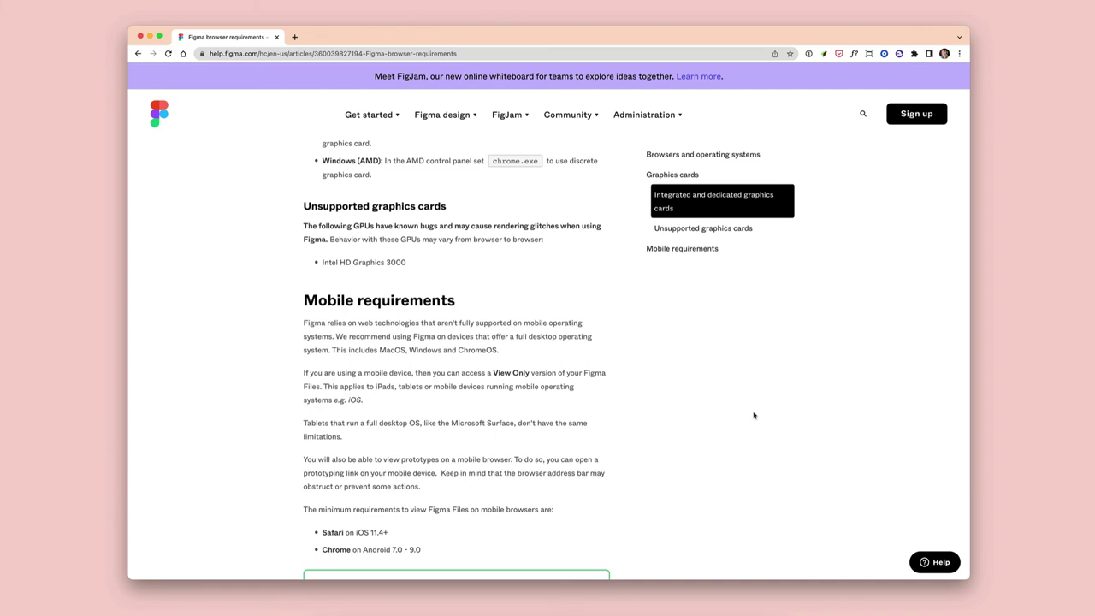
scroll(754, 415, "down", 2)
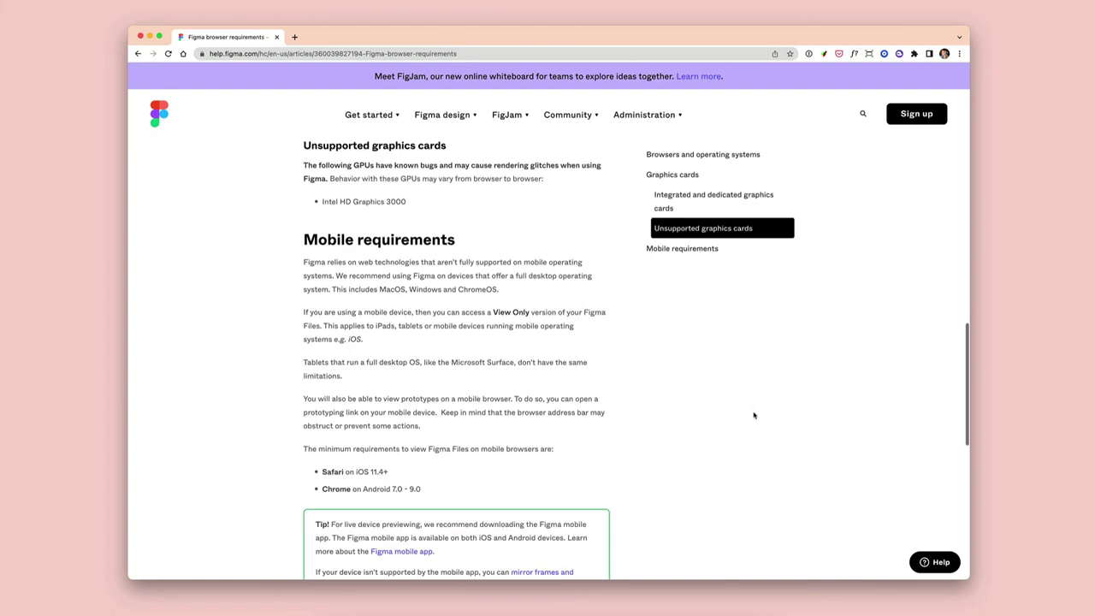